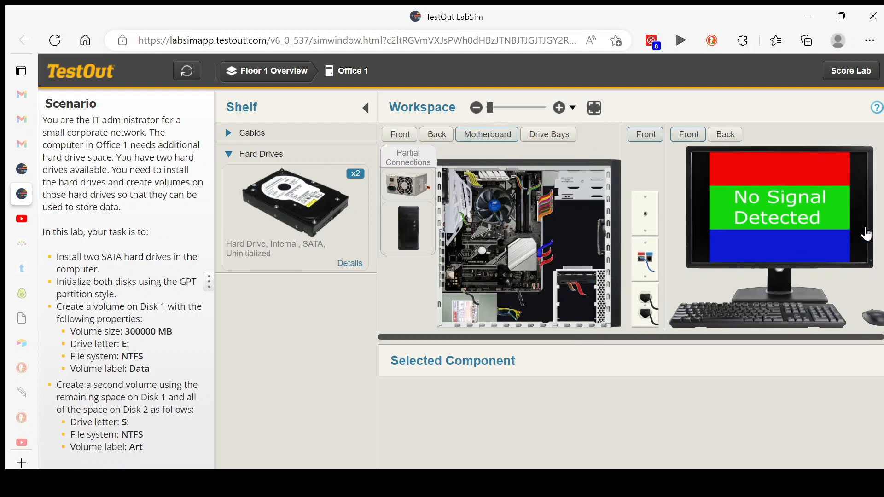
Install both uninitialized SATA hard drives in the two empty drive bays of the computer case
drag(305, 208, 567, 300)
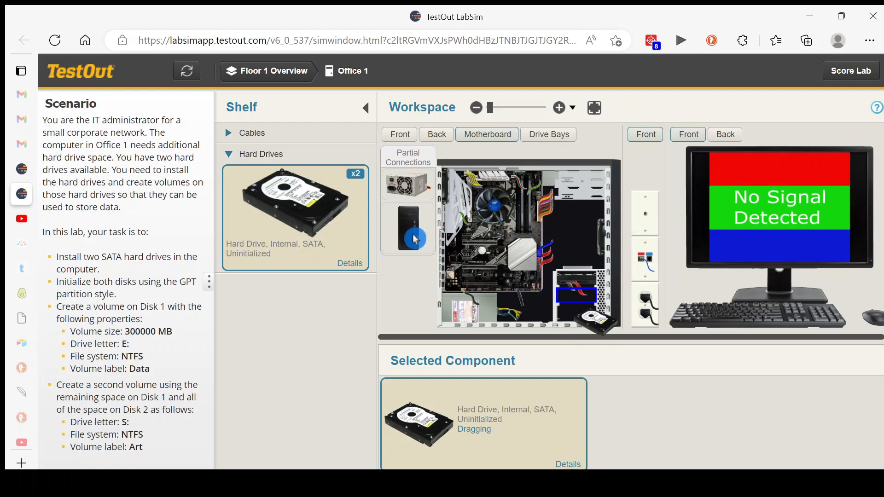
drag(280, 220, 575, 313)
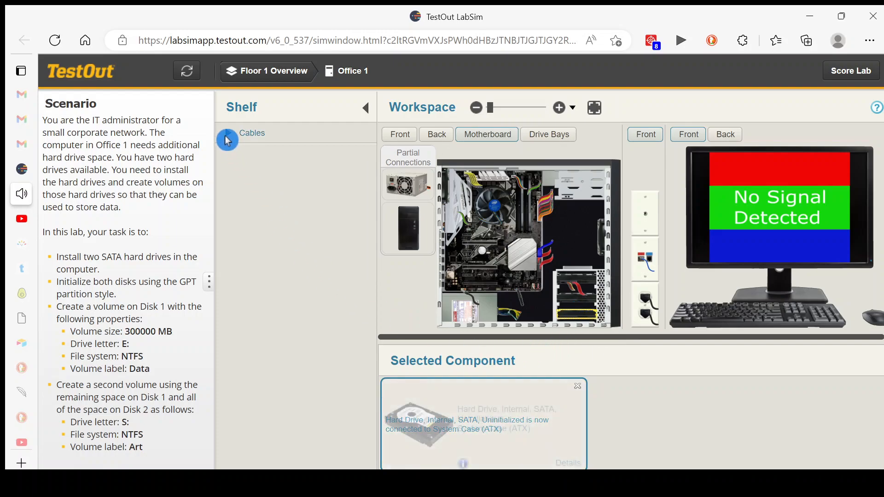
Connect a SATA data cable from the shelf to each of the two newly installed hard drives
click(227, 138)
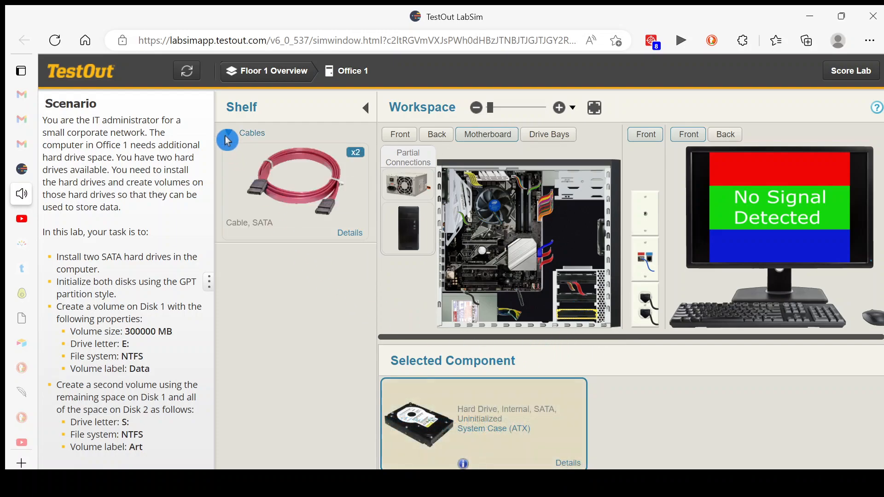
click(305, 195)
click(568, 425)
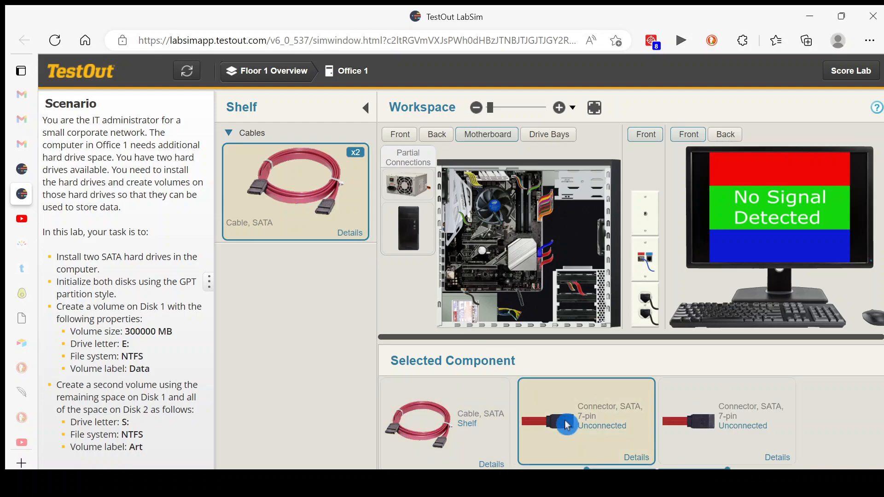
click(560, 107)
scroll(879, 230, down, 3)
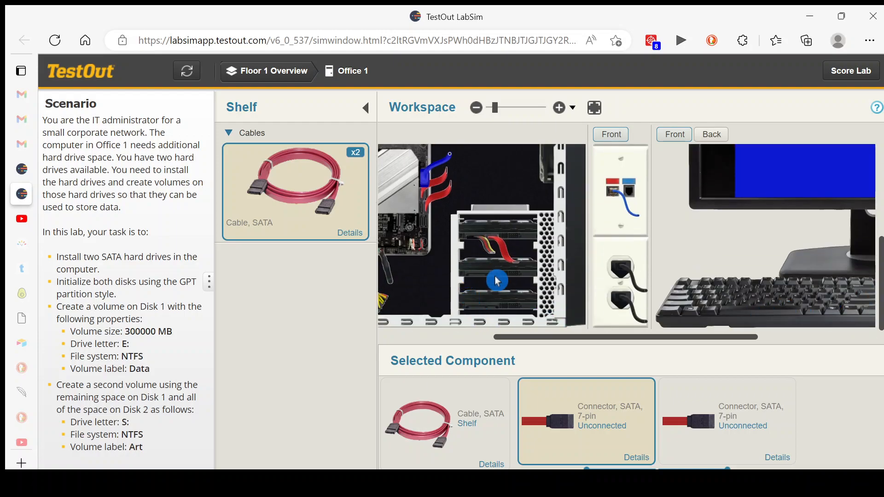
drag(553, 392, 502, 248)
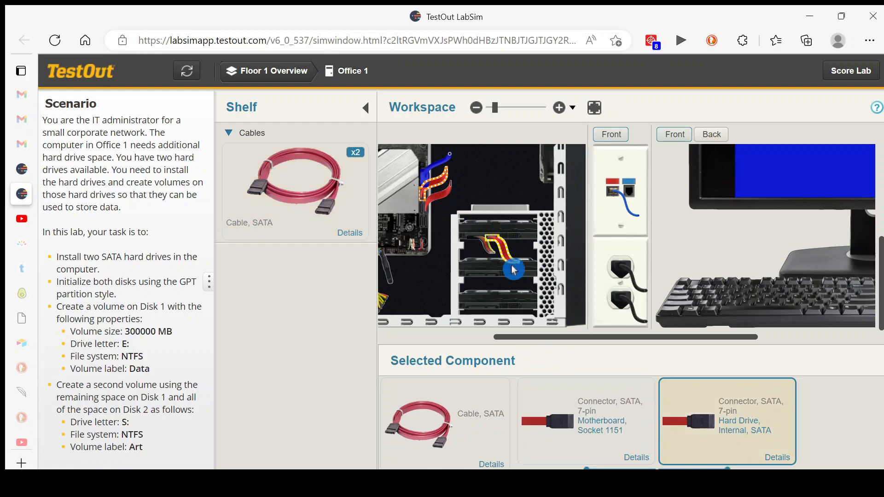
click(569, 426)
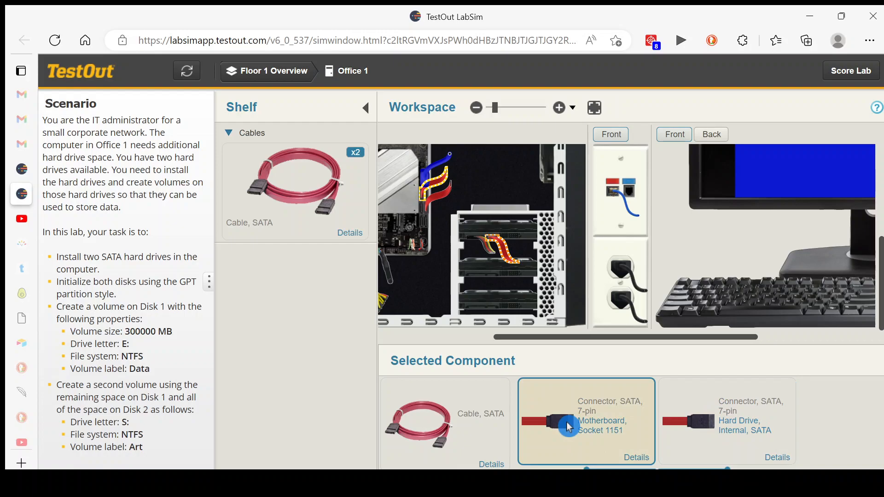
drag(563, 425, 551, 388)
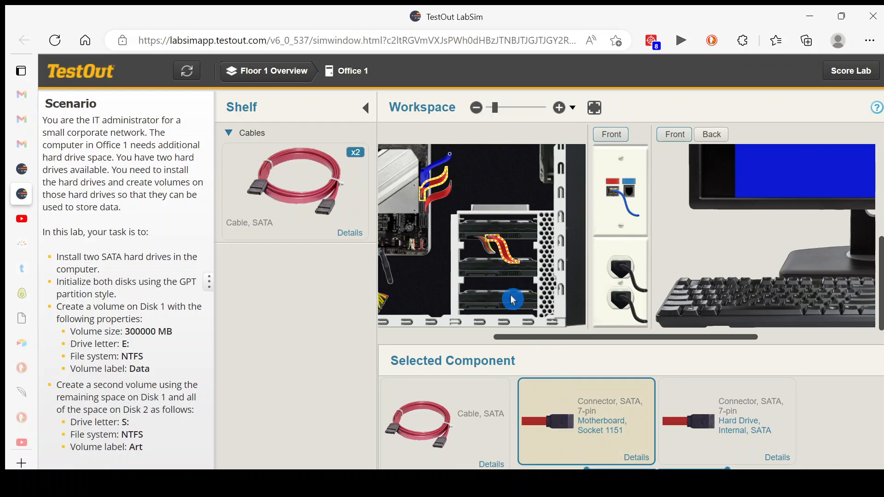
click(497, 276)
click(300, 184)
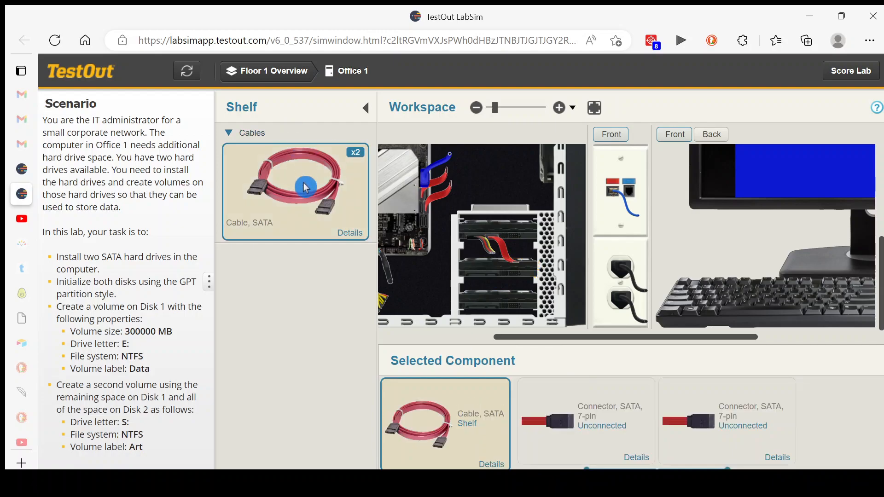
drag(574, 430, 495, 279)
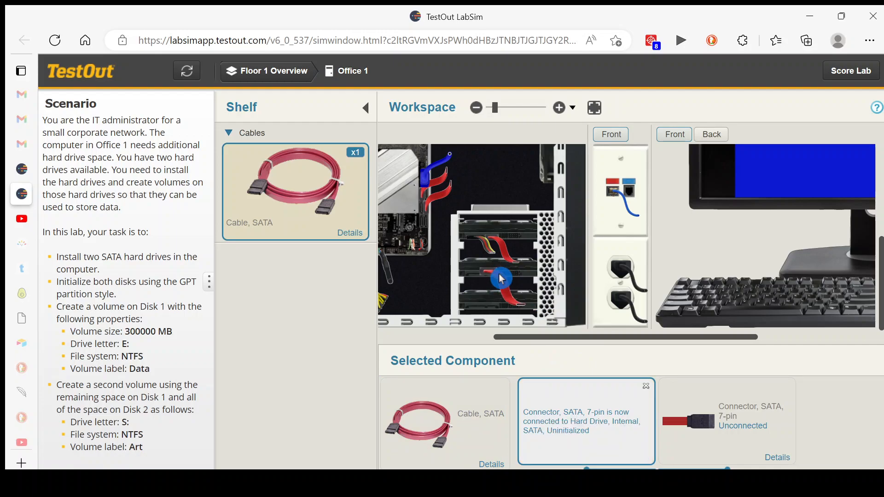
click(284, 196)
drag(569, 434, 495, 313)
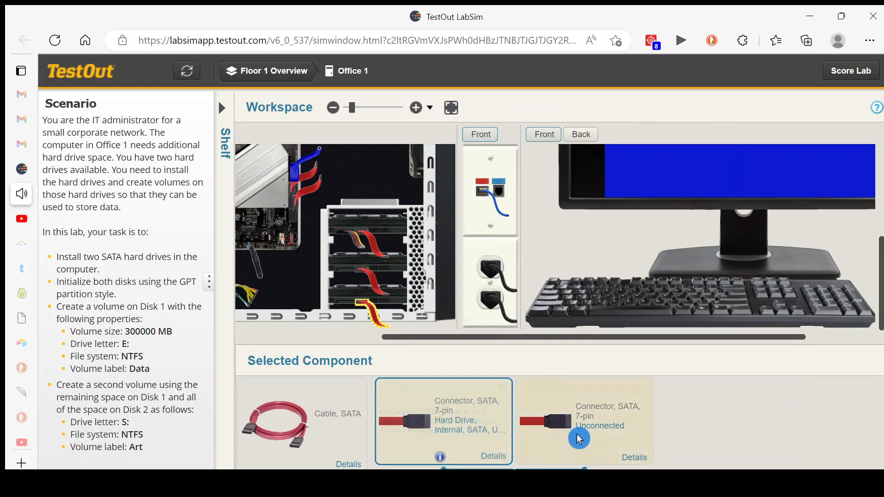
Connect the free ends of both new SATA data cables to open SATA ports on the motherboard
click(372, 274)
drag(573, 428, 292, 215)
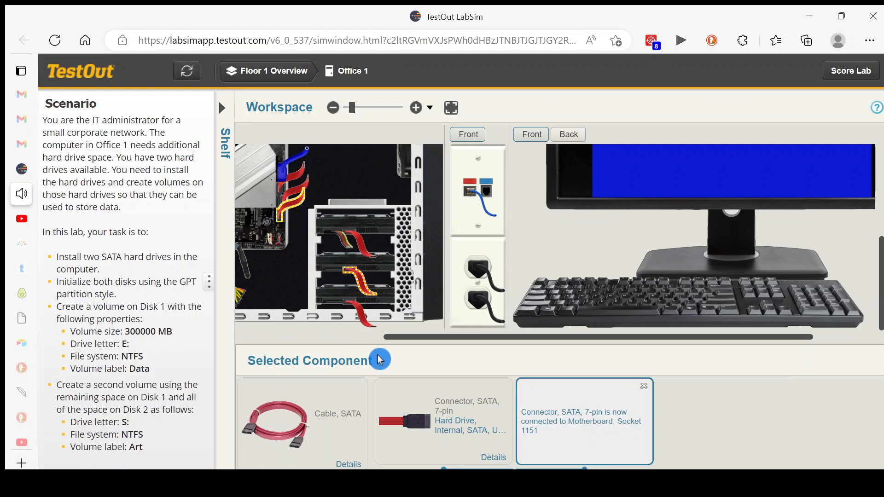
click(360, 311)
drag(561, 427, 327, 209)
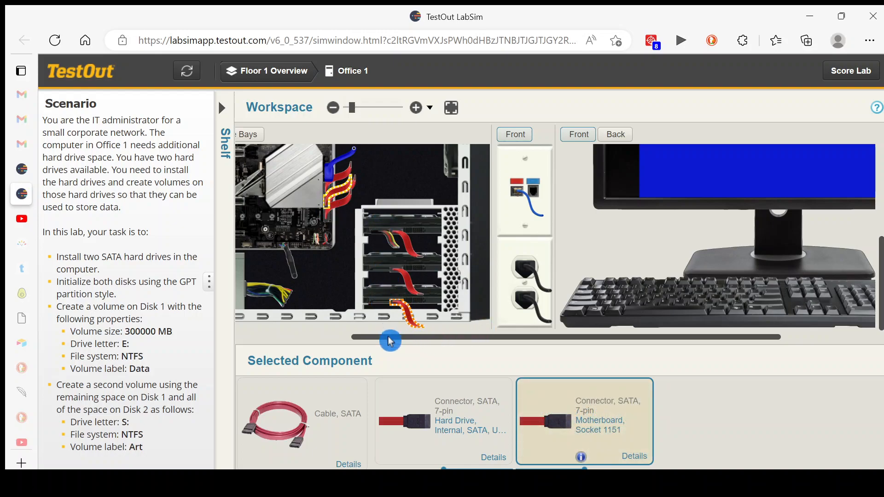
Connect an unused 15-pin SATA power connector from the power supply to each of the two new hard drives
drag(377, 337, 269, 341)
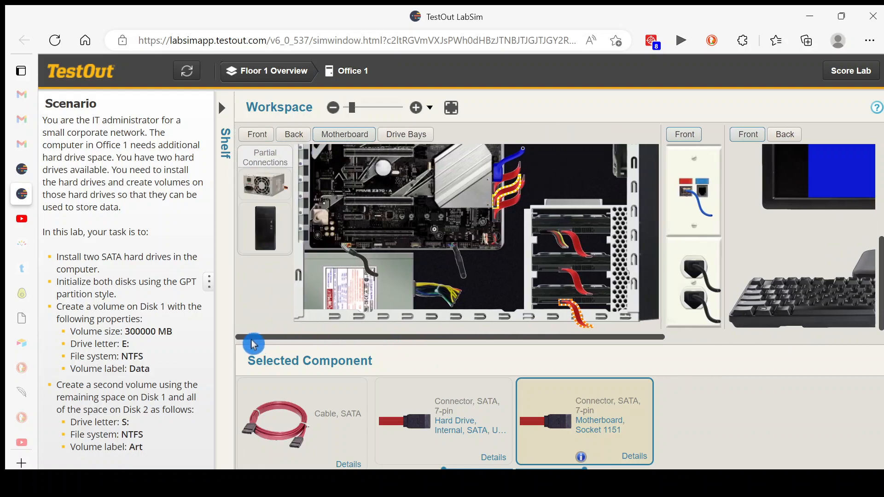
click(268, 185)
drag(539, 466, 631, 459)
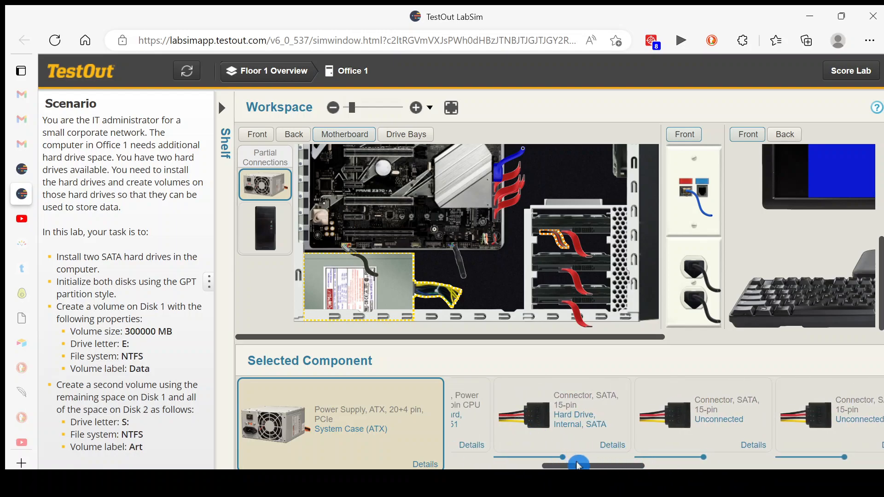
drag(580, 466, 610, 466)
click(513, 414)
drag(513, 414, 555, 276)
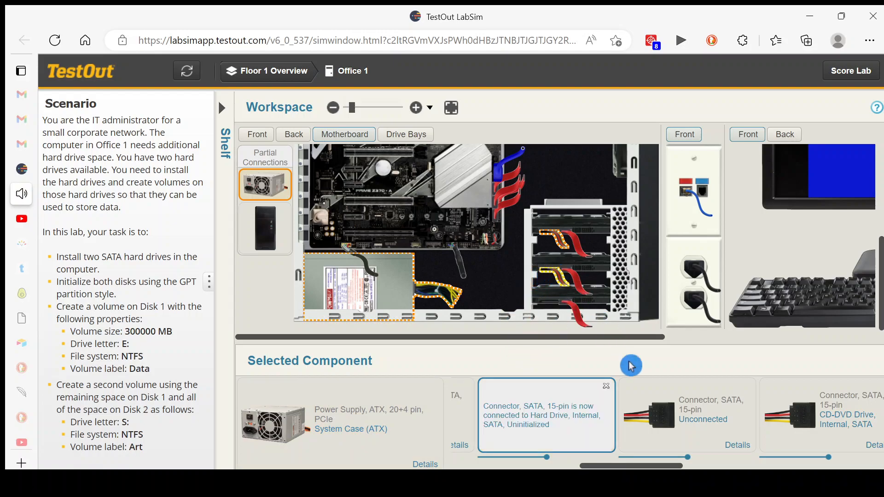
click(670, 409)
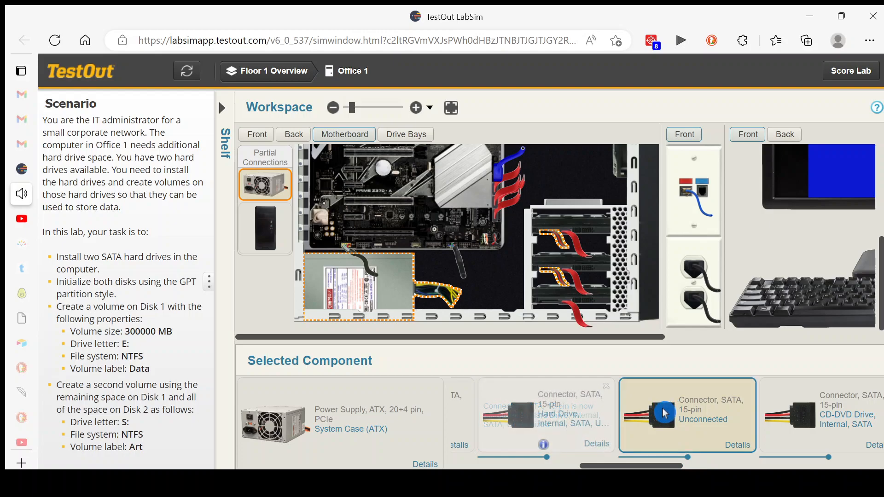
drag(670, 410, 553, 306)
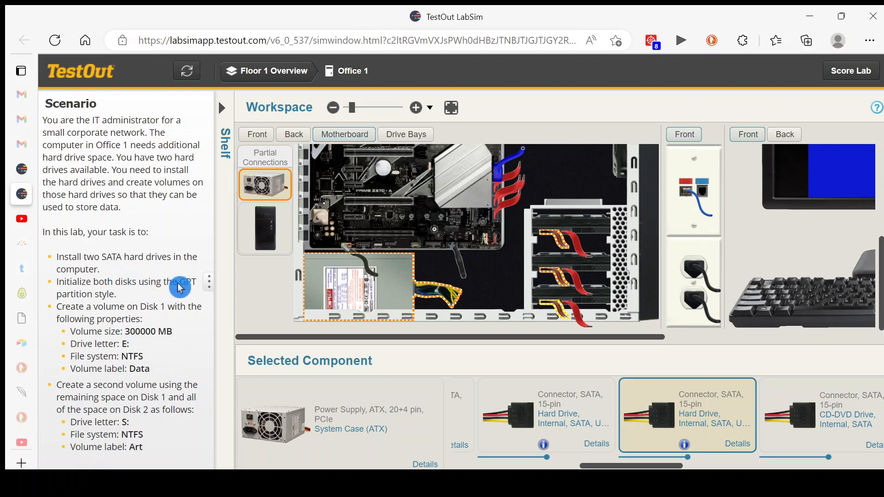
Show the front of the computer case and power on the computer
click(256, 138)
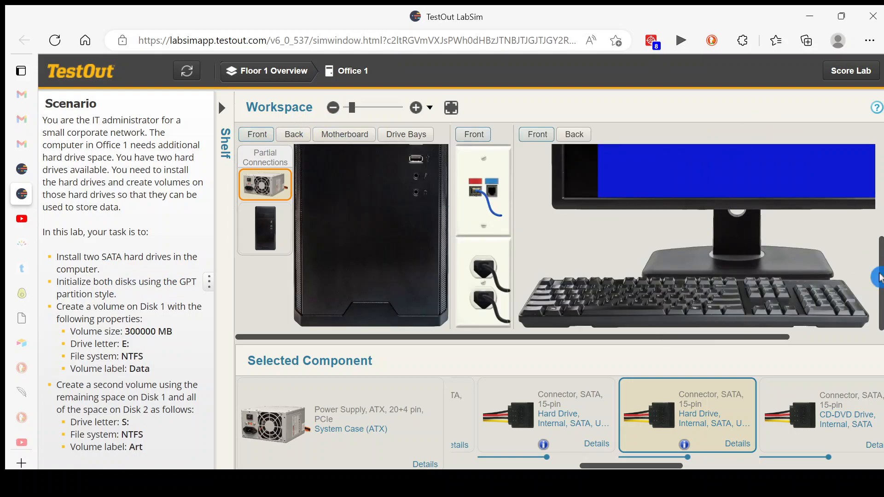
drag(880, 276, 880, 246)
click(420, 178)
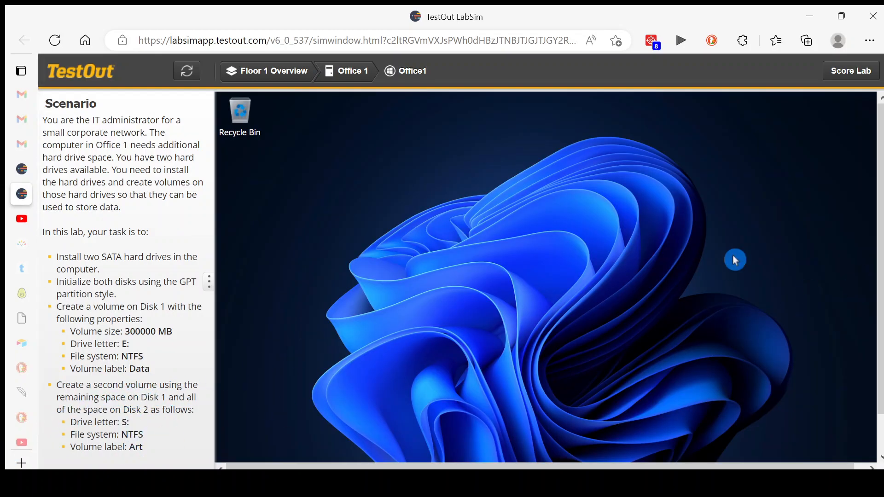
Open Disk Management and initialize Disk 1 and Disk 2 with the GPT partition style
scroll(880, 283, down, 2)
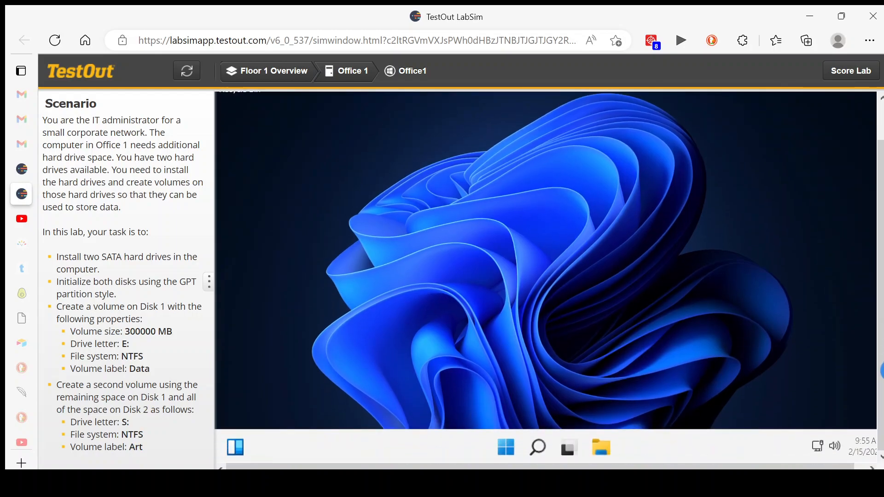
right_click(505, 450)
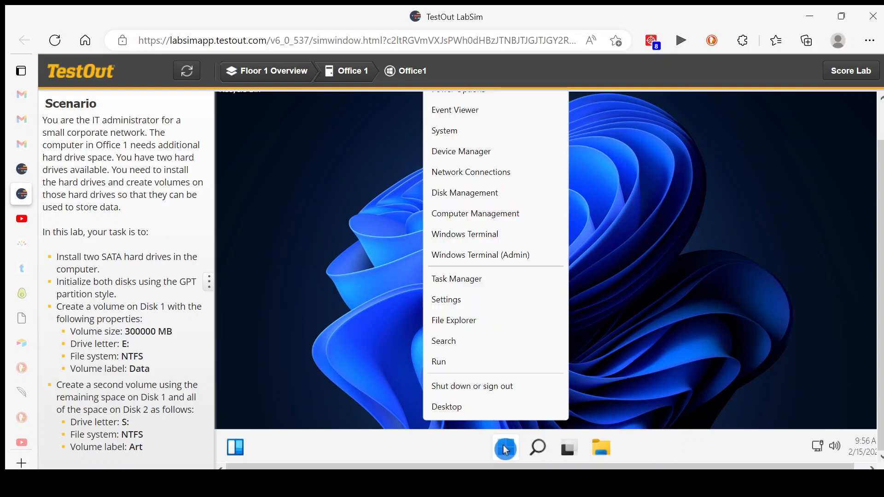
click(487, 201)
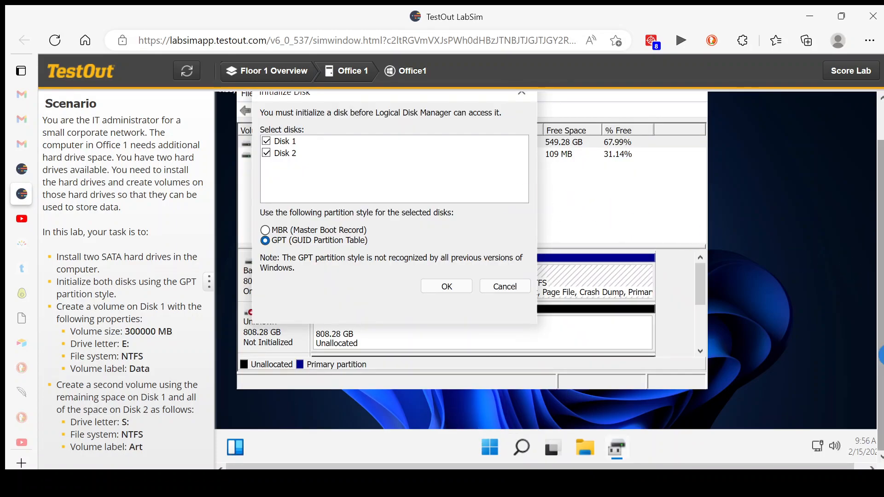
scroll(879, 356, up, 1)
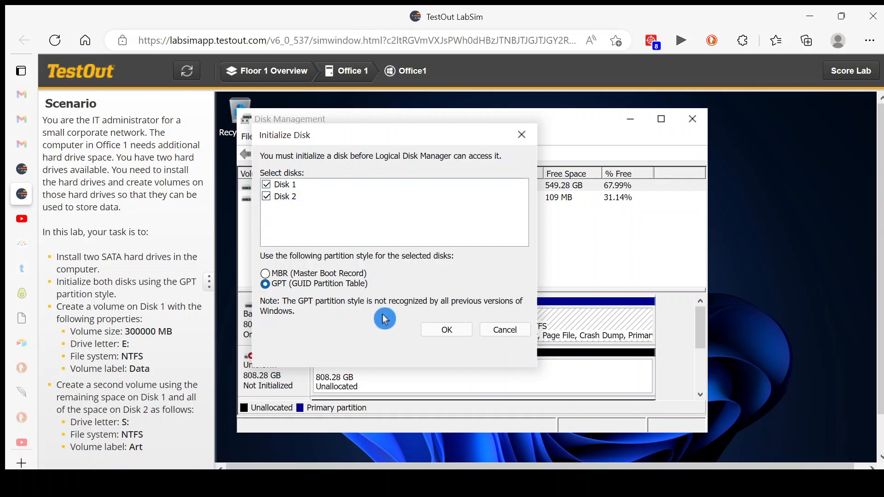
click(447, 336)
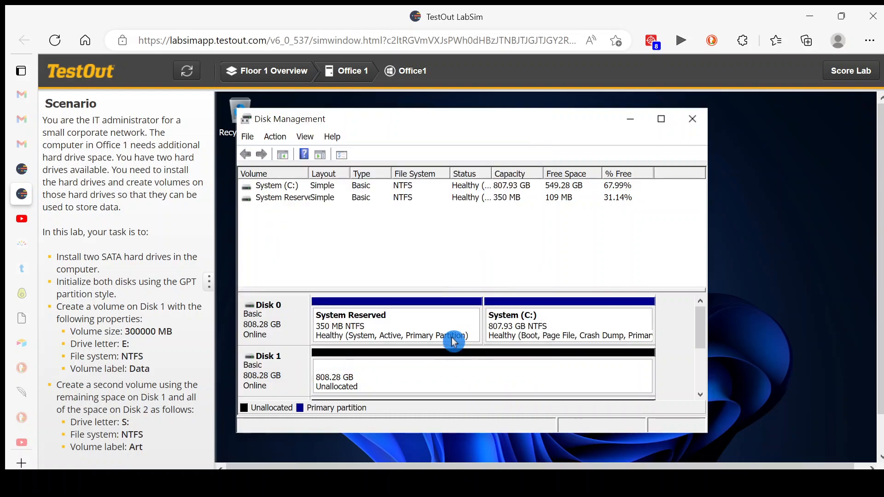
Start a new simple volume in Disk 1's unallocated space and set its size to 300000 MB
click(661, 122)
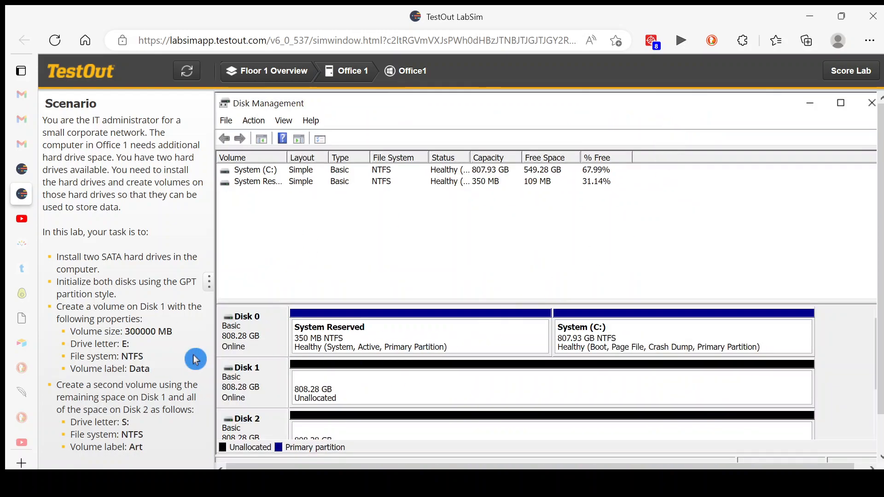
scroll(880, 324, down, 1)
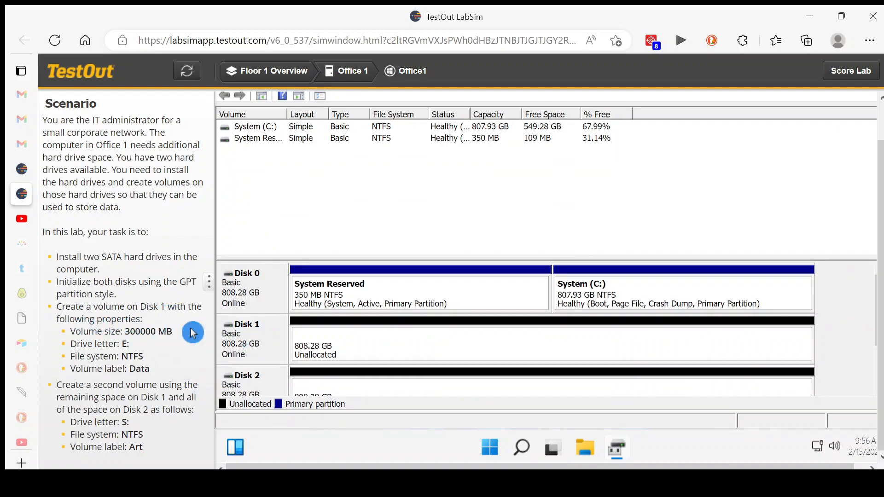
right_click(369, 344)
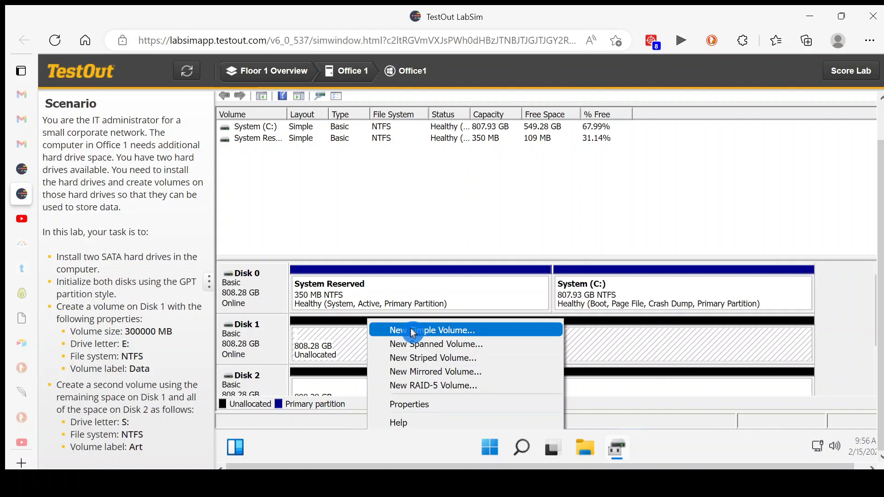
click(489, 330)
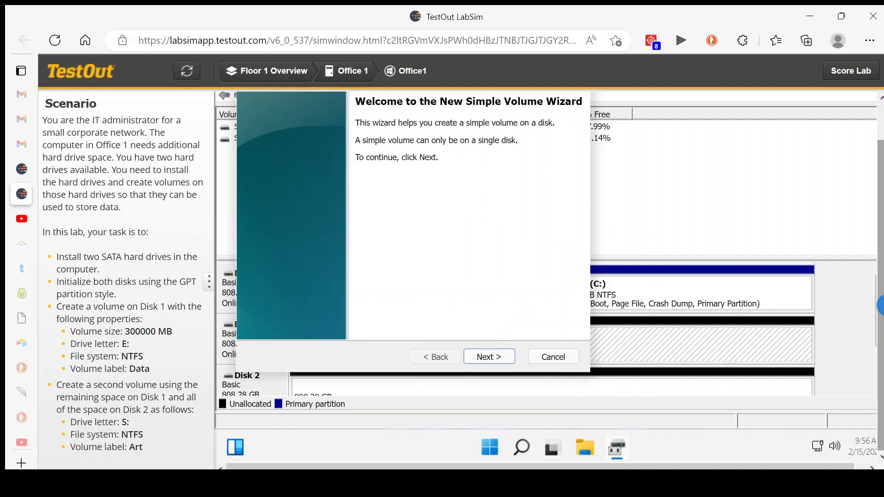
scroll(877, 287, up, 1)
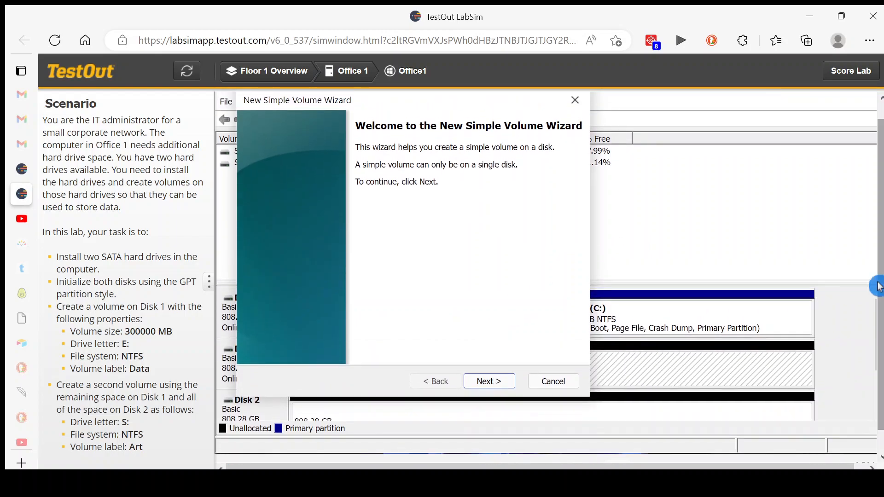
click(485, 384)
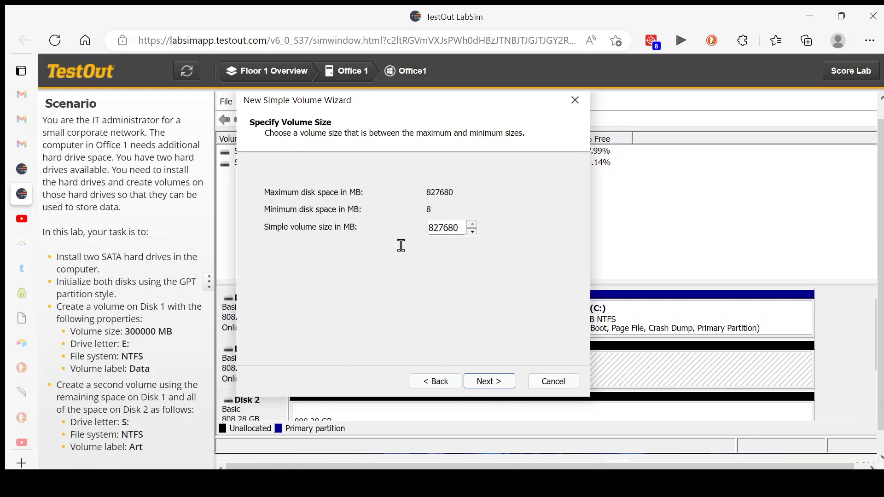
drag(158, 335, 129, 339)
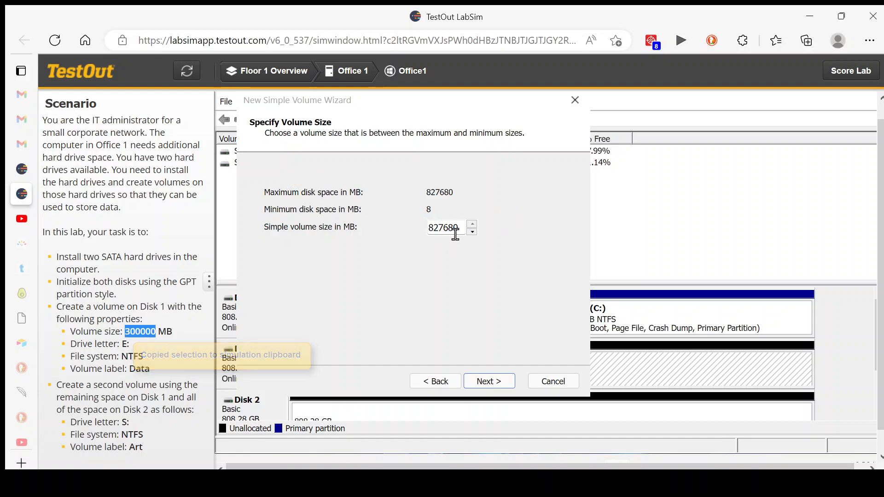
drag(463, 230, 430, 227)
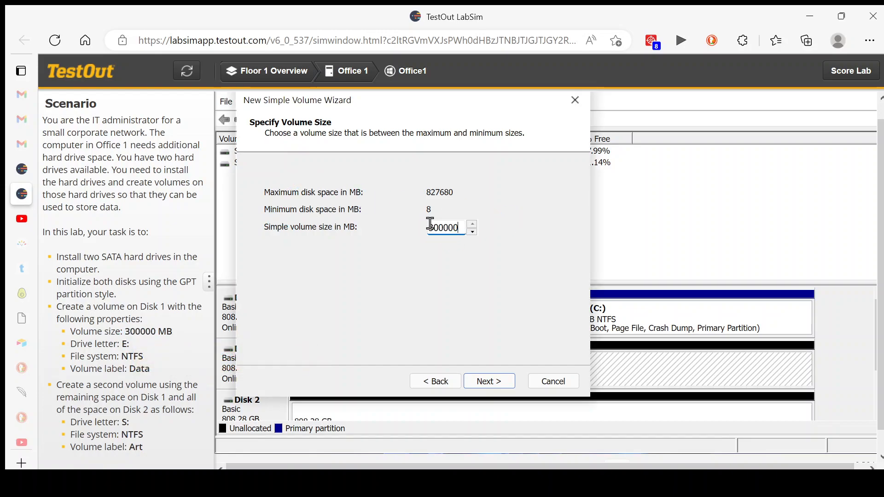
click(484, 387)
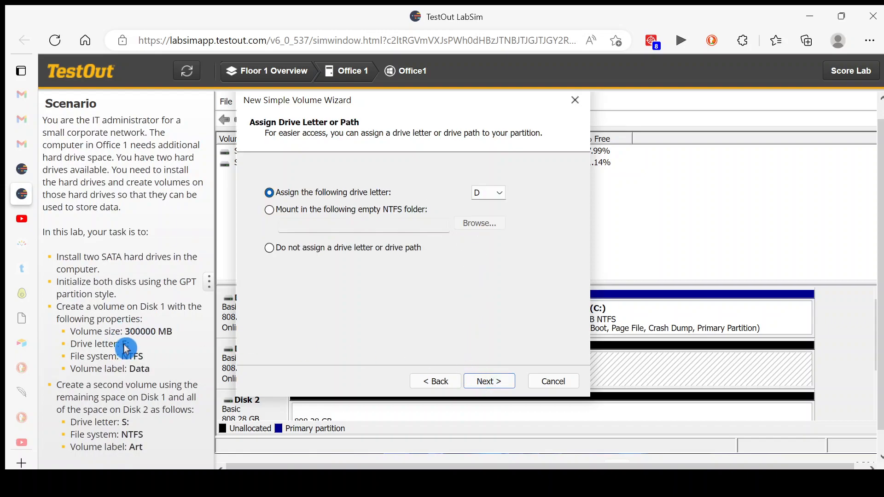
Assign drive letter E to the new simple volume, format it as NTFS with the label Data, and finish creating it
click(501, 193)
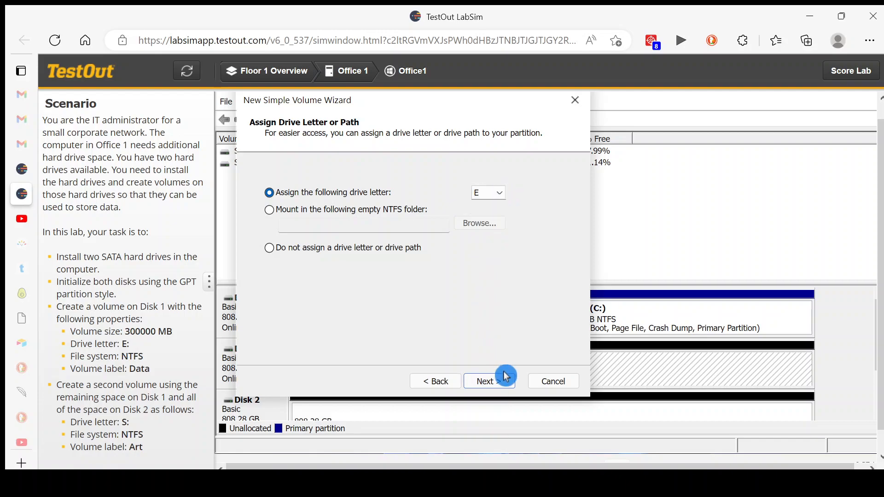
click(497, 390)
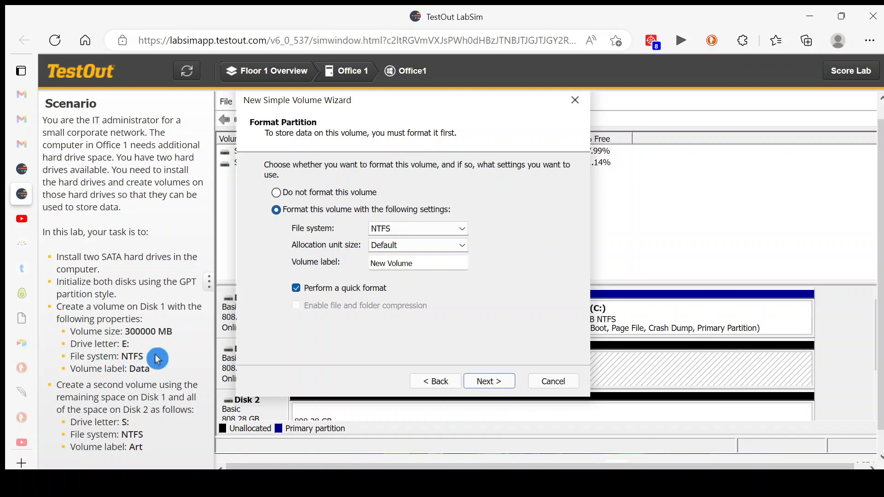
click(467, 249)
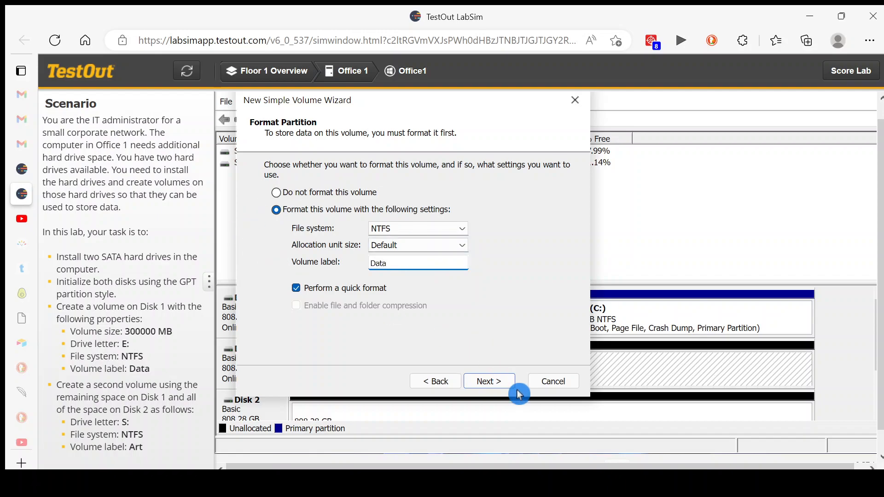
click(500, 383)
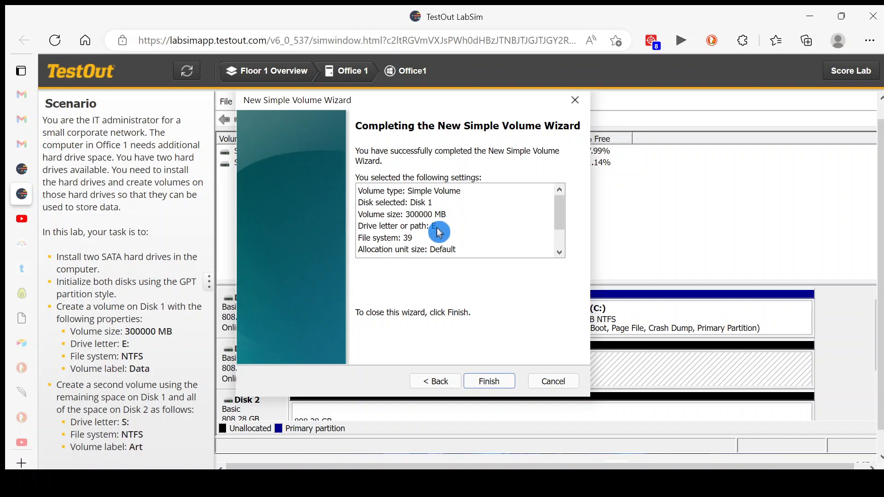
click(493, 385)
Start a new spanned volume from Disk 2's unallocated space and add all of Disk 1's remaining space to it
scroll(880, 323, down, 1)
scroll(881, 335, down, 1)
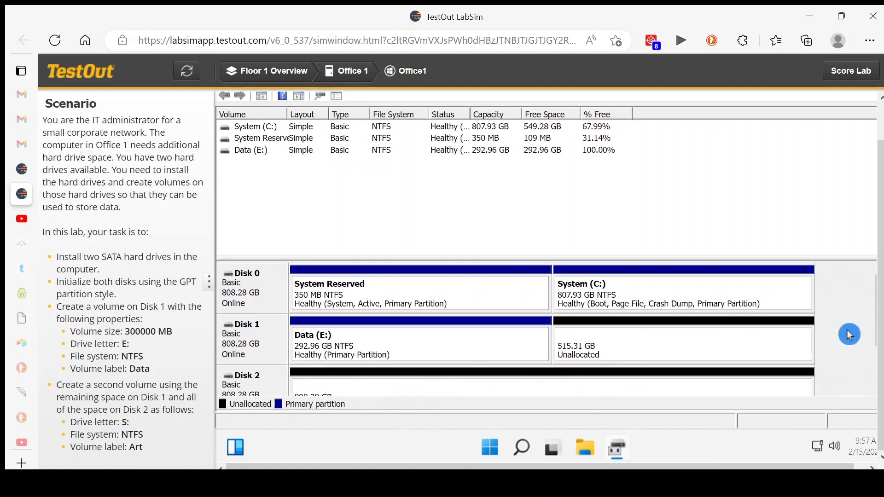
scroll(547, 385, down, 1)
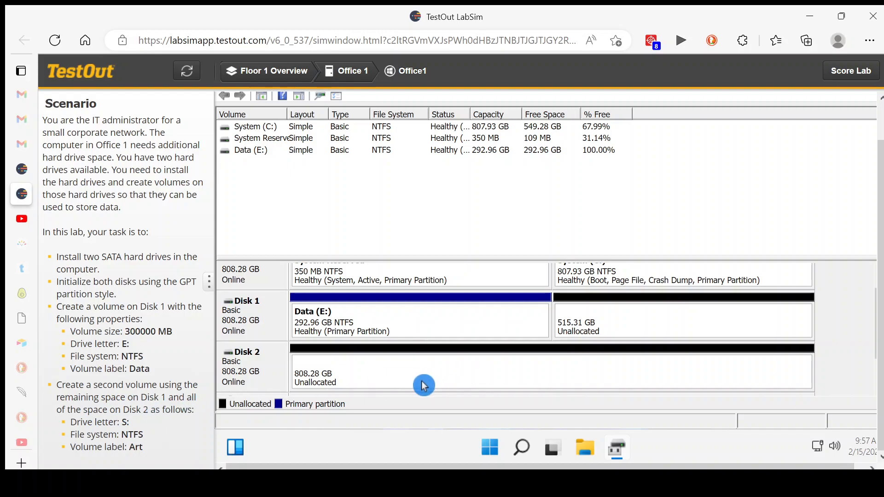
right_click(393, 372)
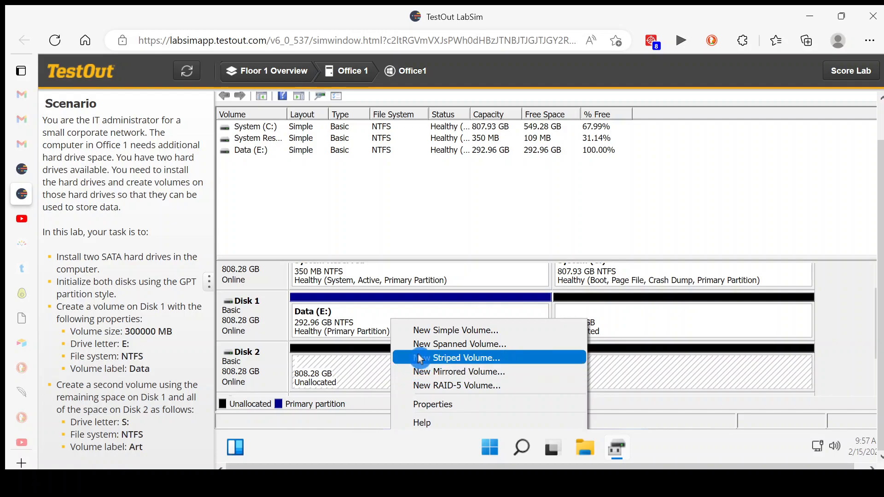
click(522, 343)
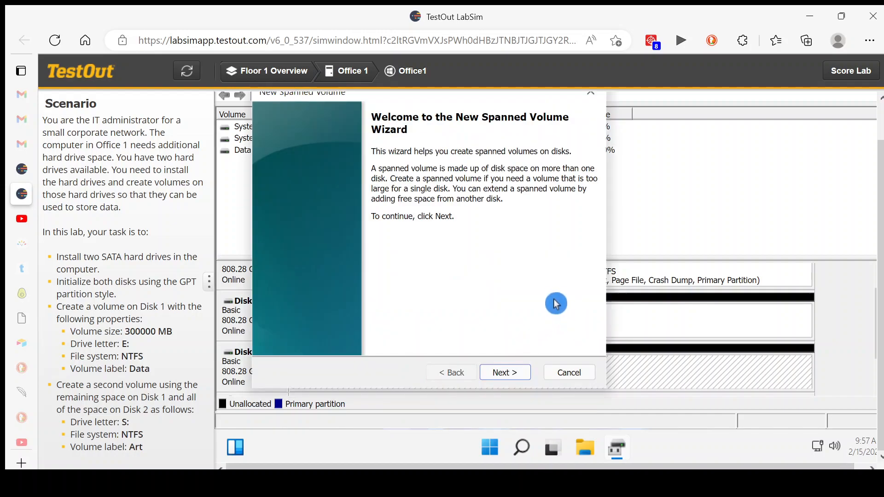
scroll(573, 207, up, 1)
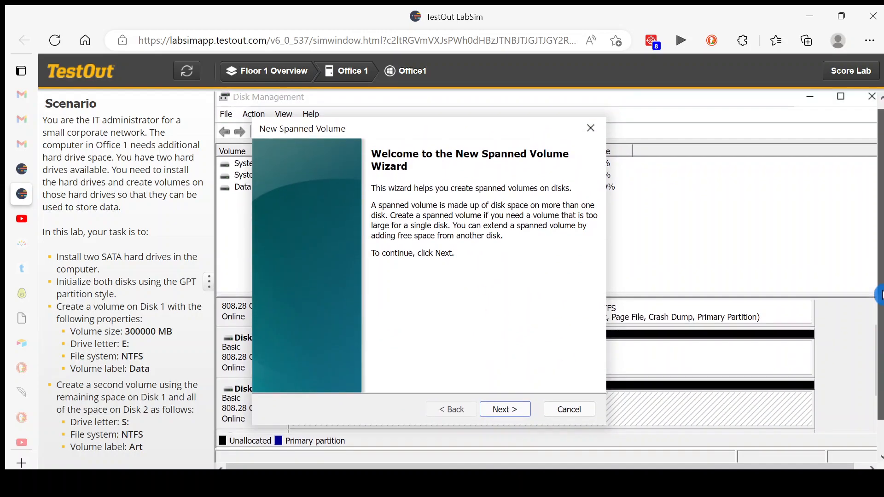
click(512, 410)
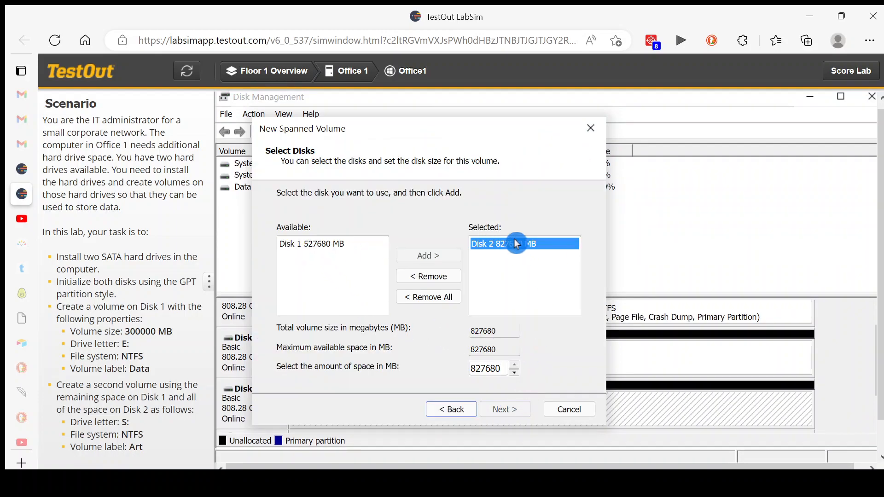
click(307, 248)
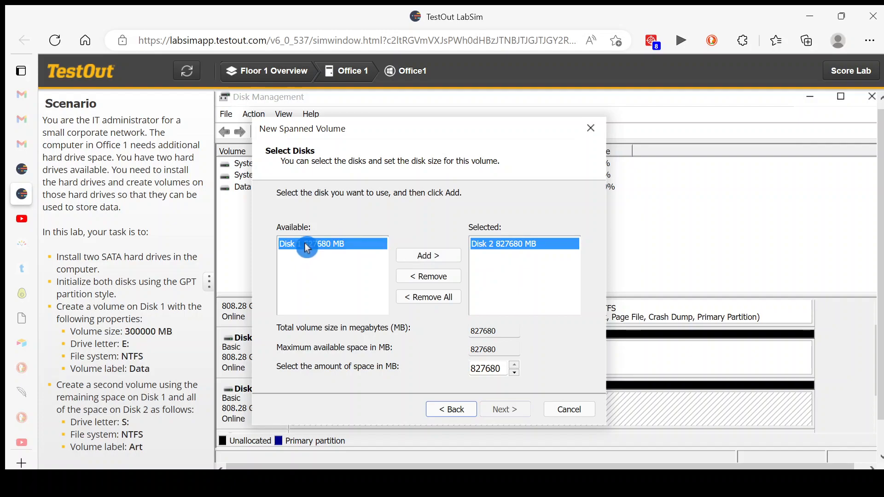
click(415, 258)
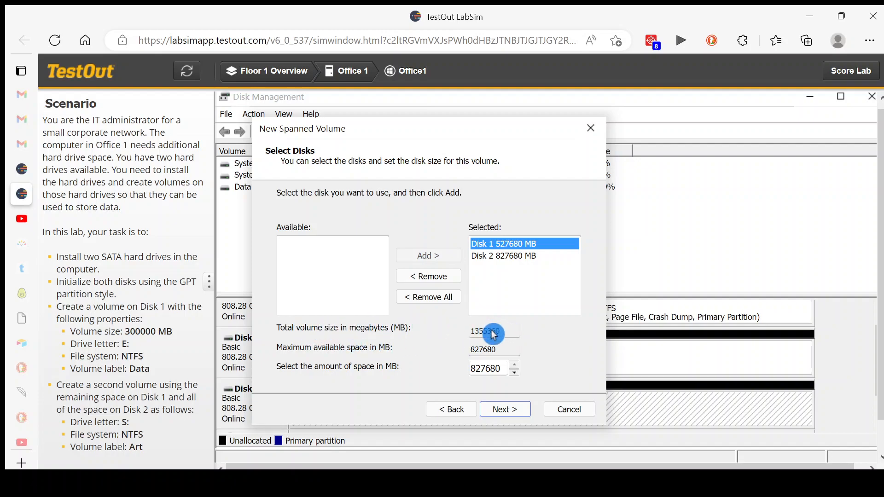
click(505, 409)
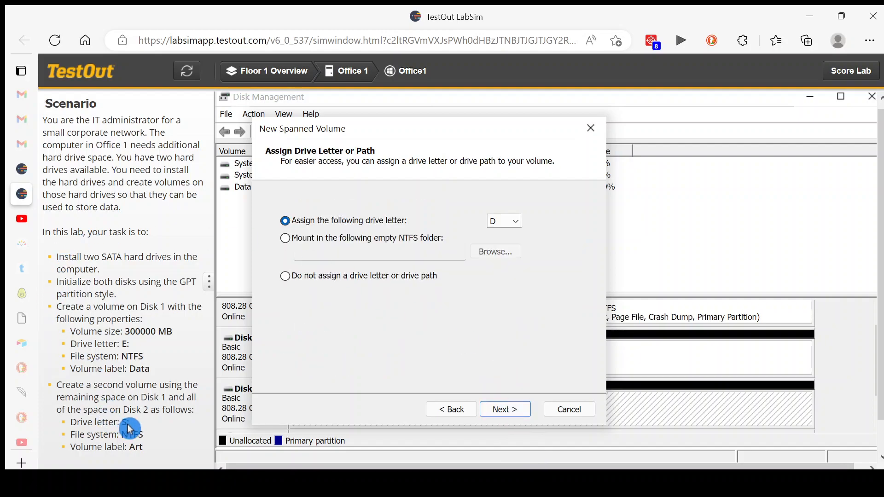
Assign drive letter S to the spanned volume, format it as NTFS labelled Art, and create it, accepting the conversion to dynamic disks
click(518, 227)
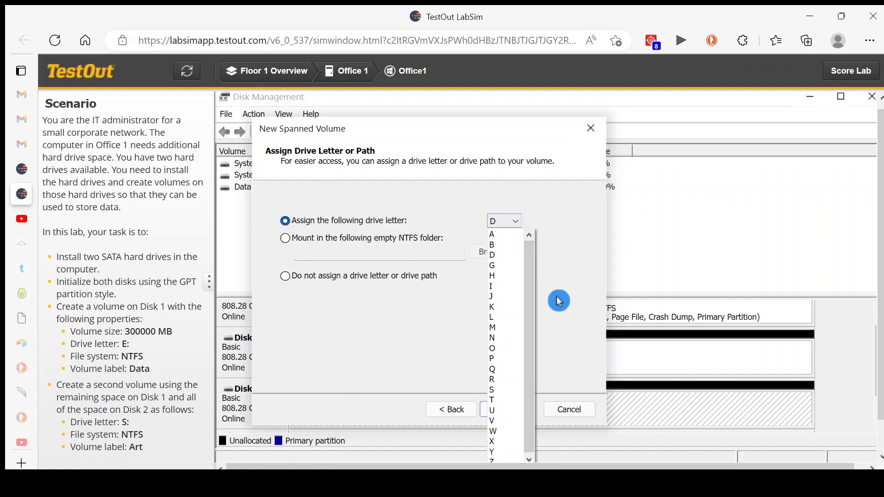
click(504, 399)
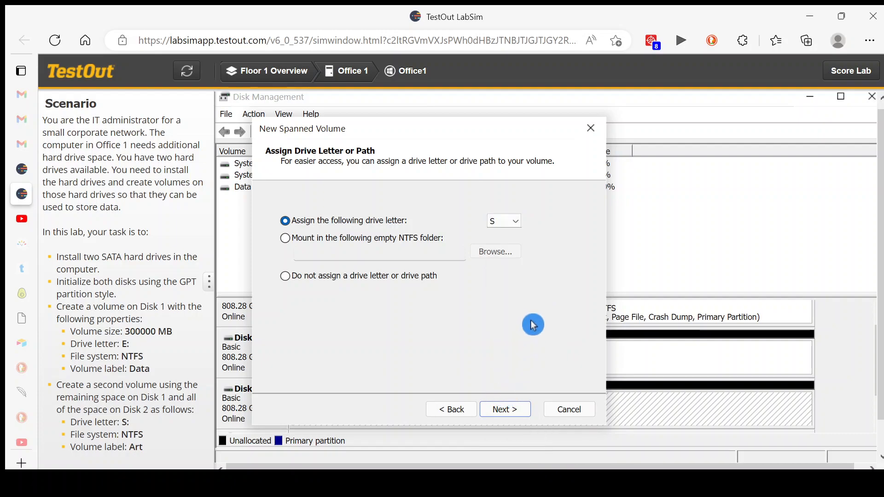
click(507, 410)
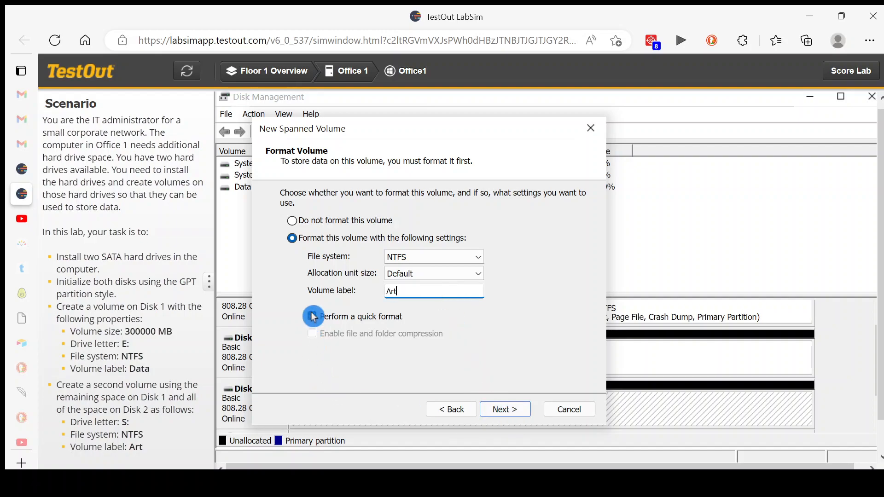
click(508, 415)
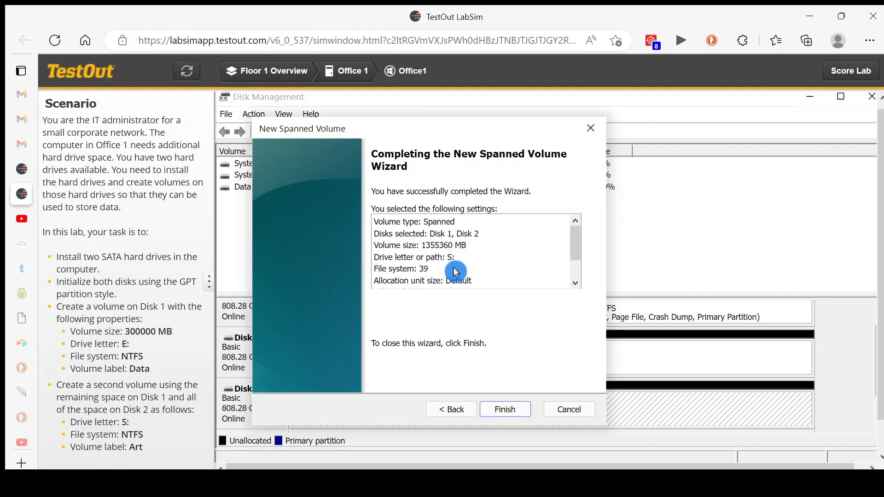
click(500, 410)
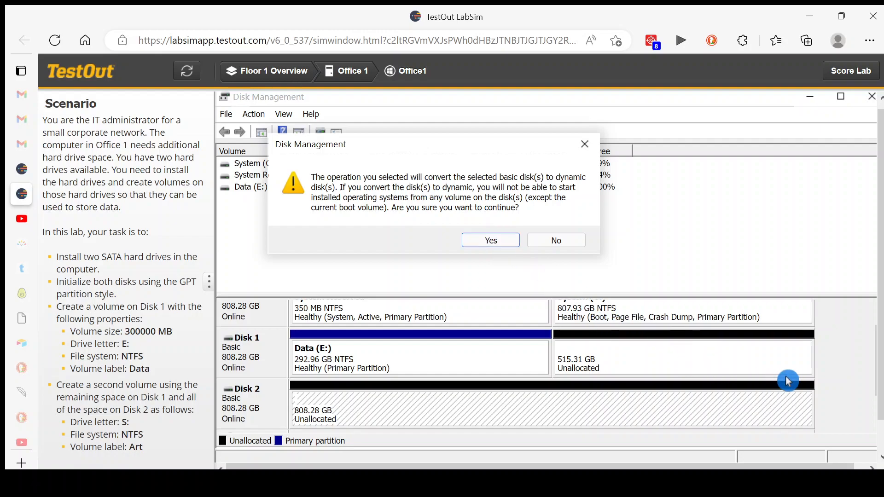
scroll(809, 375, up, 1)
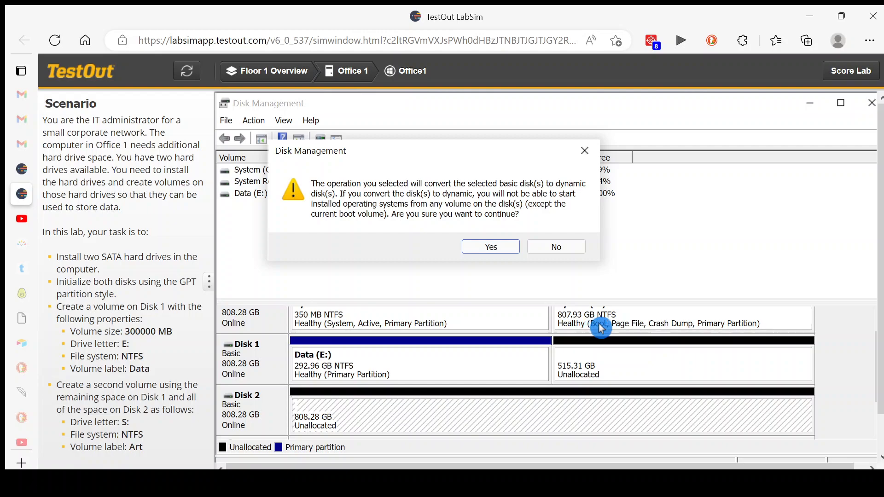
click(490, 247)
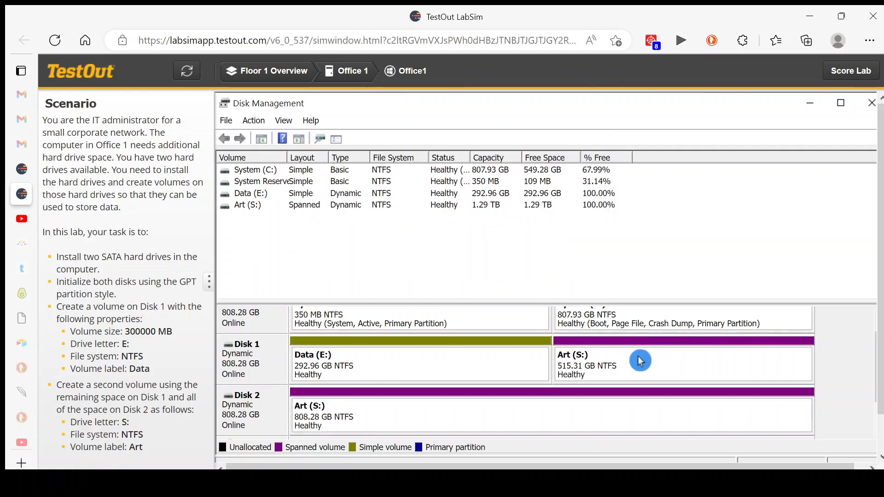
Submit the completed lab for scoring and confirm the submission
scroll(877, 398, up, 1)
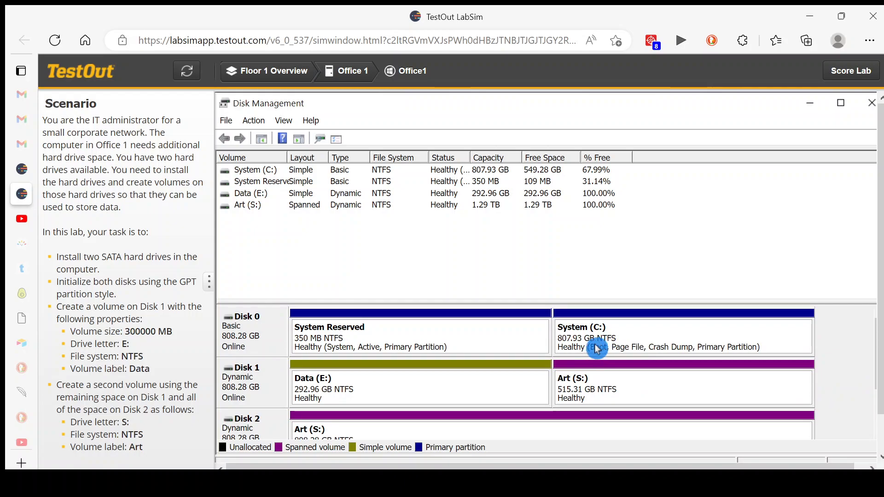
click(851, 73)
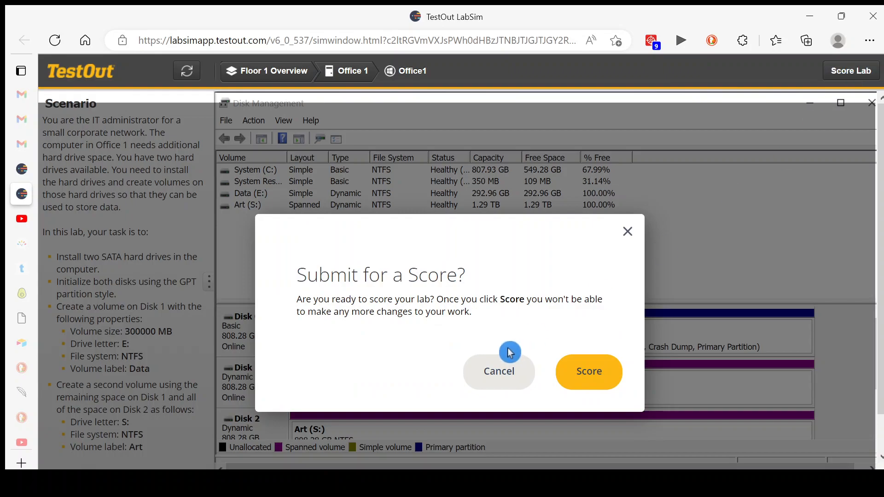
click(582, 379)
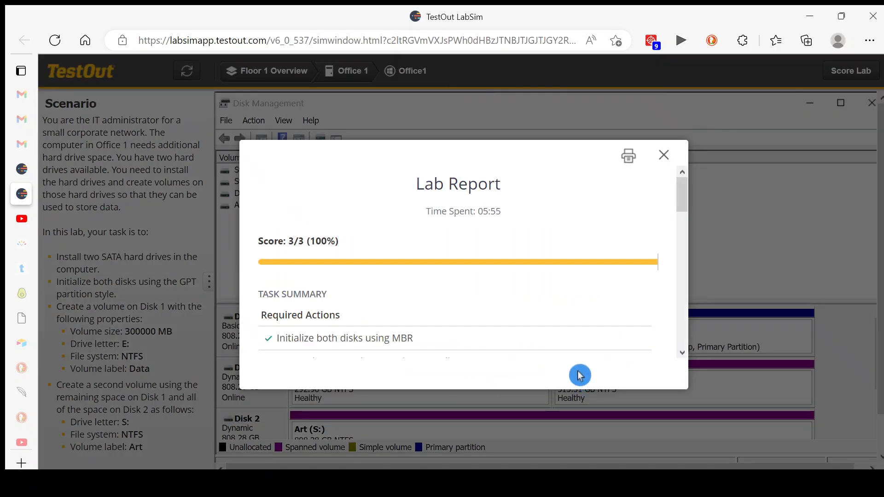